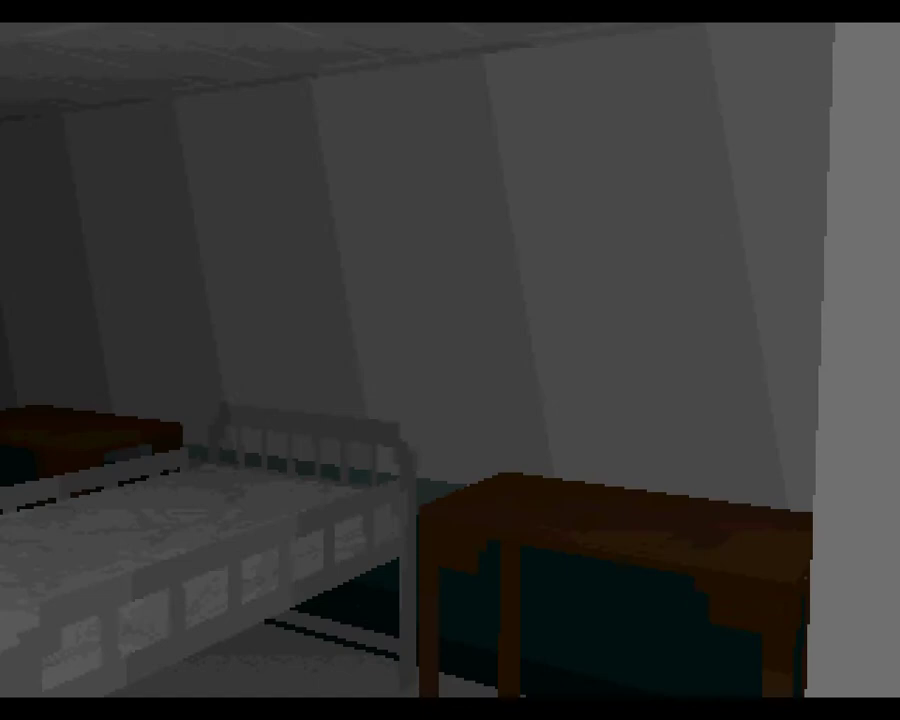
pyautogui.press('w')
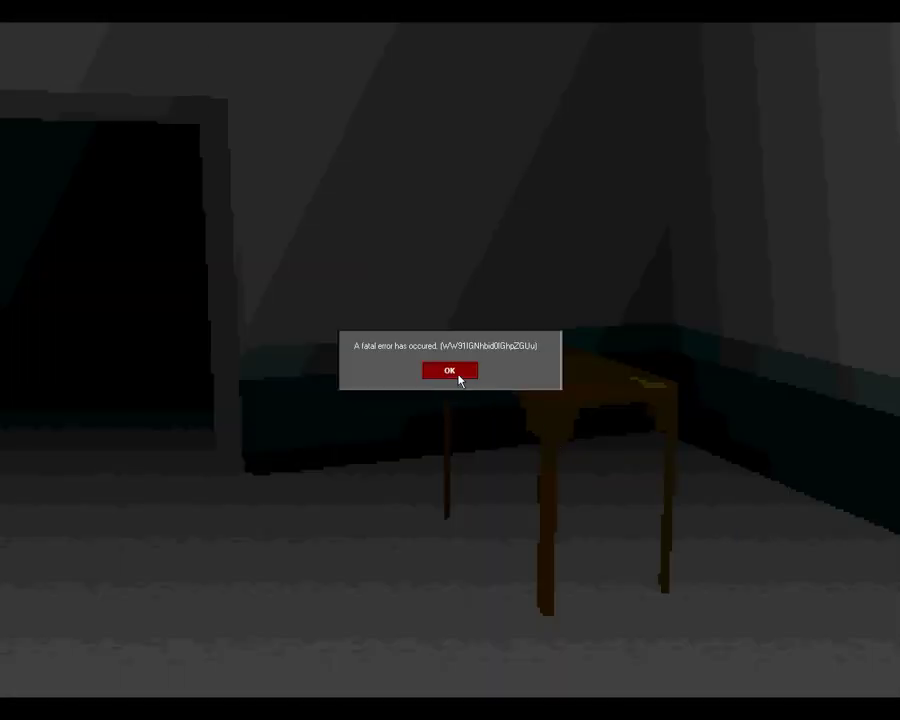
pyautogui.click(459, 371)
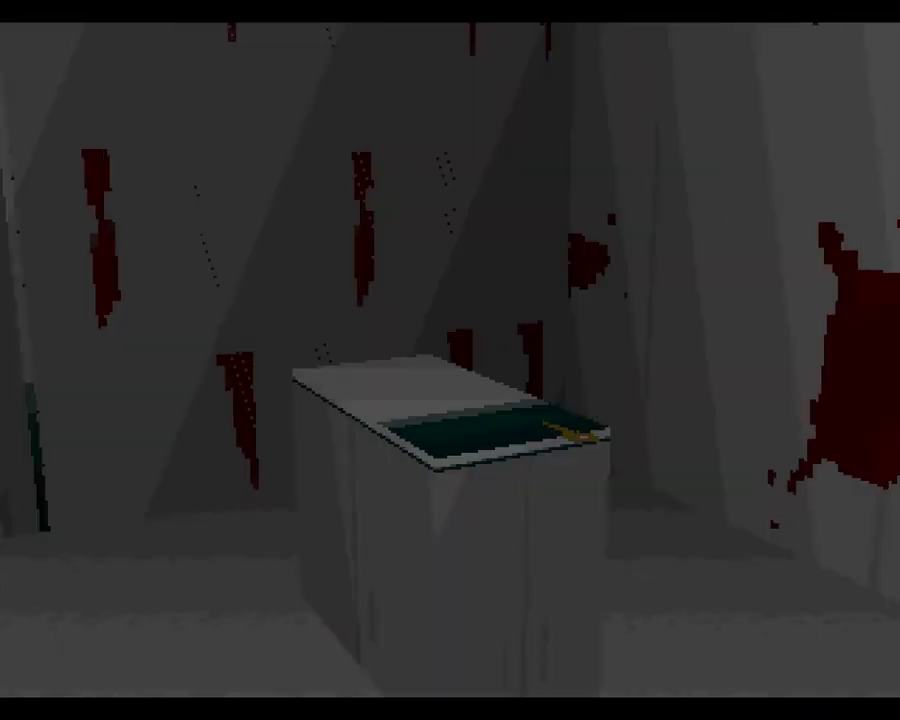